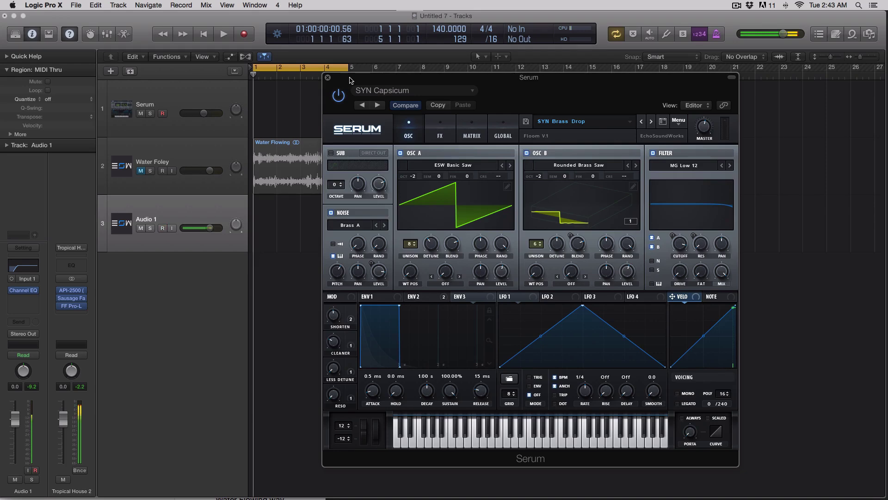
After a look at Serum's global settings, return to the OSC page with both saw oscillators
left_click(501, 127)
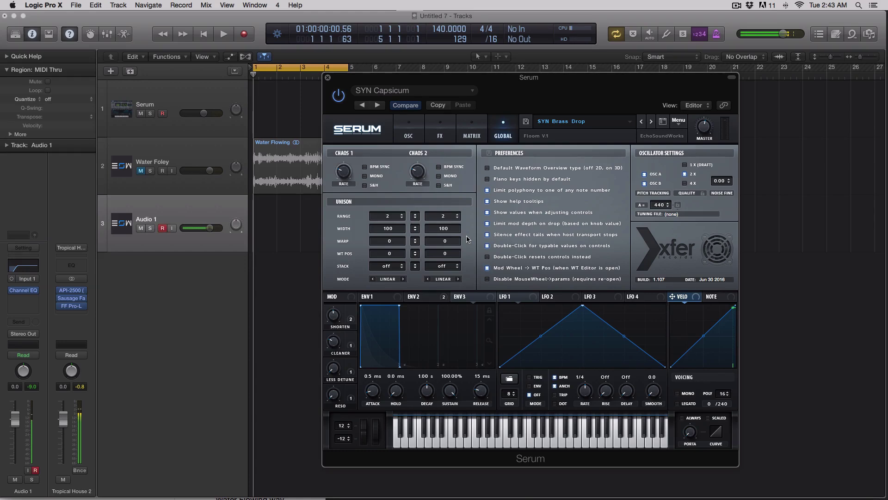
left_click(398, 131)
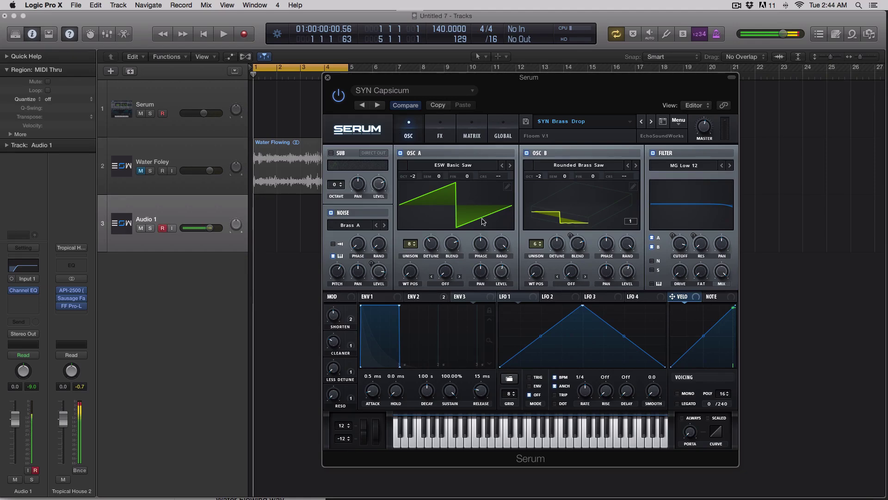
left_click(570, 297)
left_click(595, 296)
left_click(642, 296)
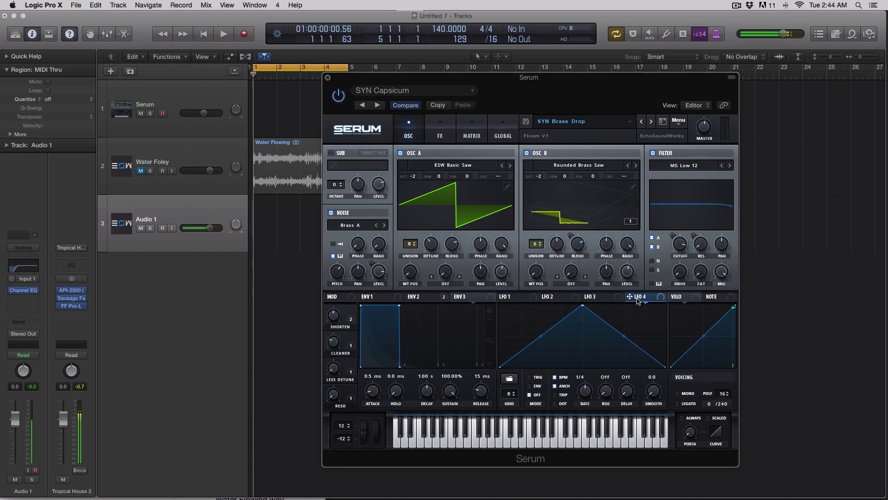
left_click(513, 298)
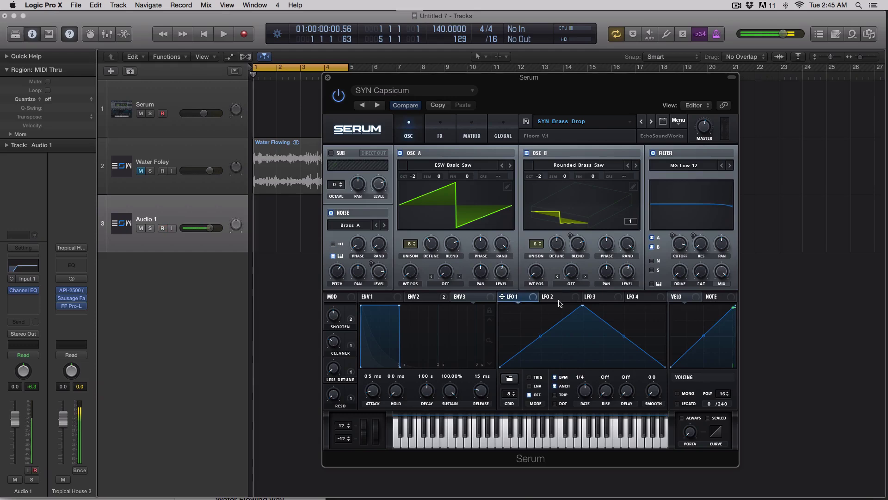
left_click(598, 296)
left_click(637, 297)
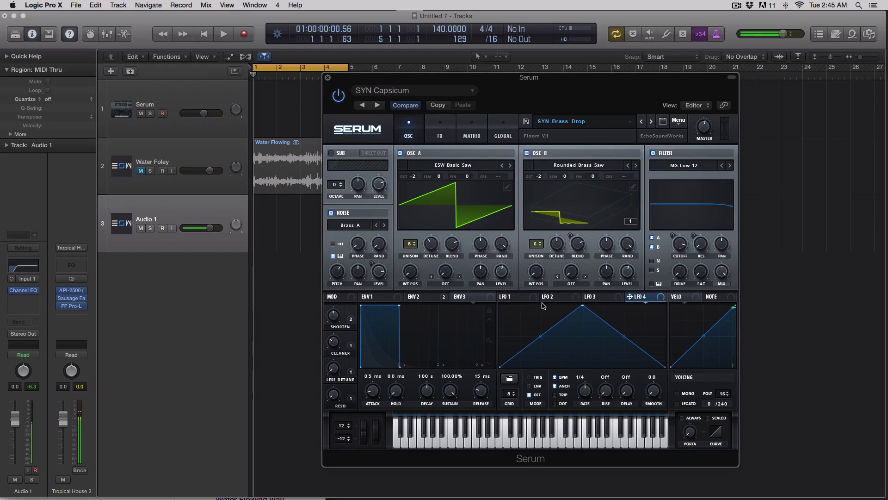
left_click(509, 296)
left_click(553, 297)
left_click(594, 298)
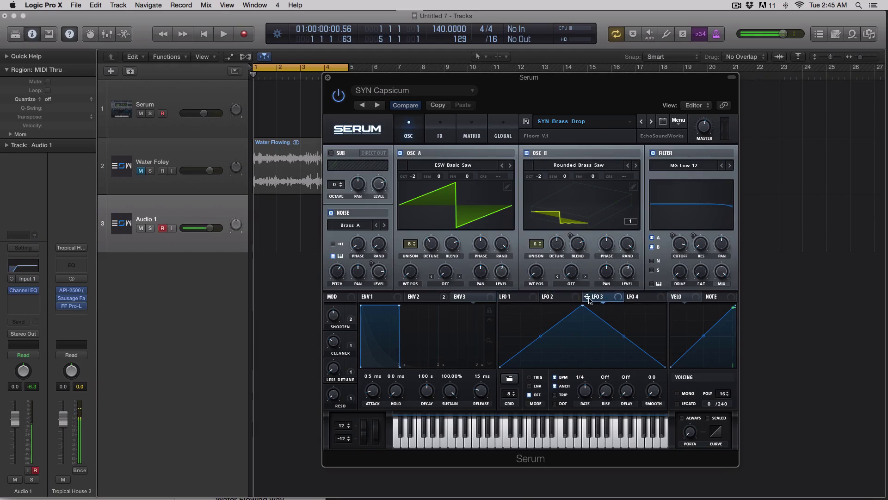
left_click(644, 298)
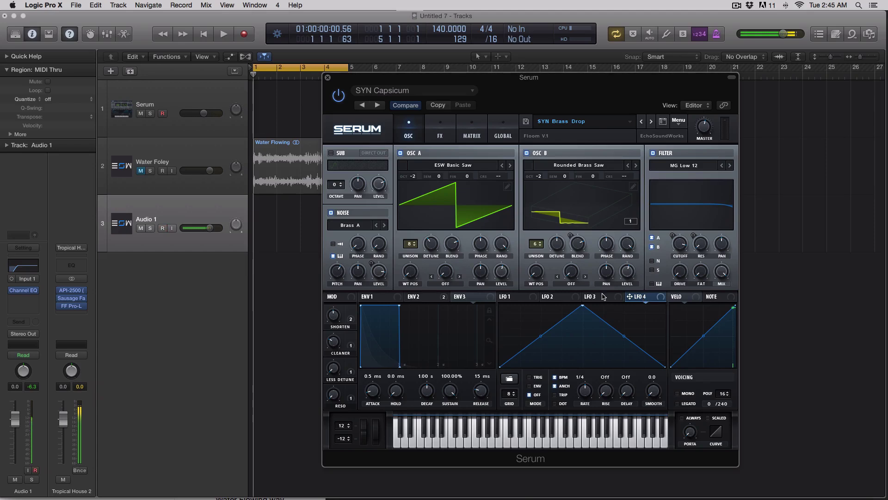
left_click_drag(628, 299, 676, 247)
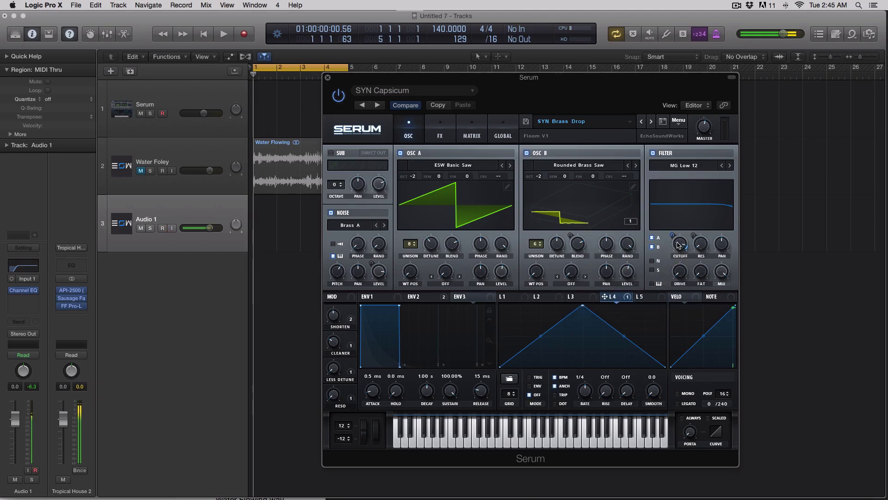
left_click(640, 297)
left_click_drag(635, 296, 683, 249)
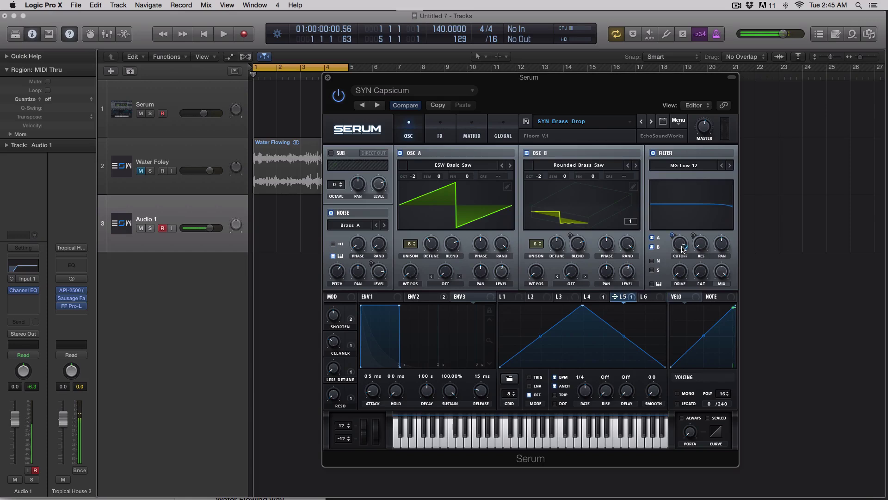
left_click(631, 297)
left_click(636, 338)
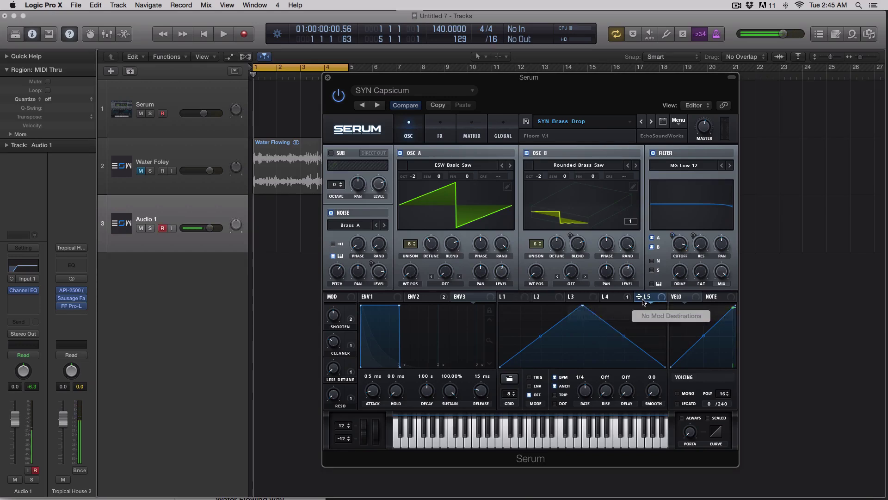
left_click(628, 296)
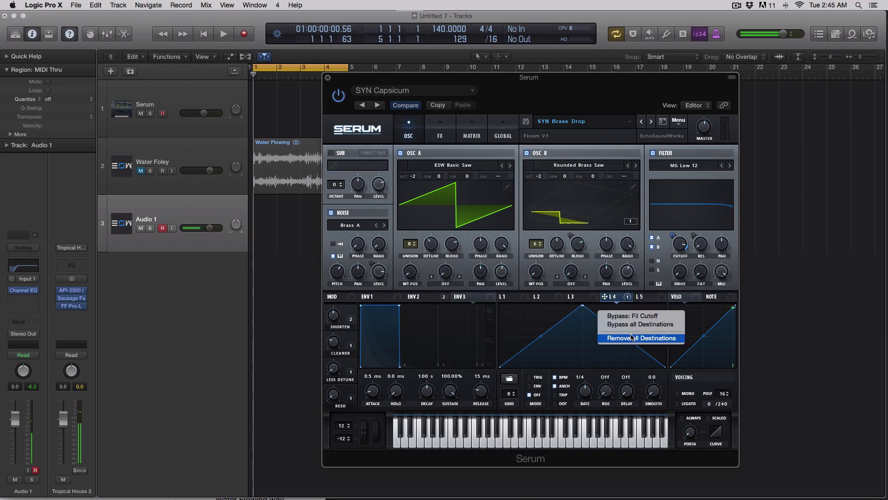
left_click(632, 337)
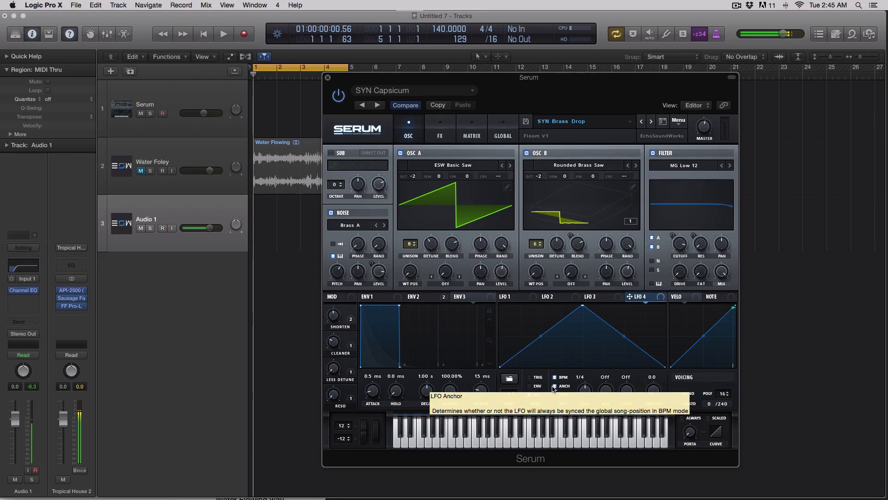
Select the Serum track, enable the noise oscillator, and leave OSC A and OSC B on
left_click_drag(351, 82, 346, 93)
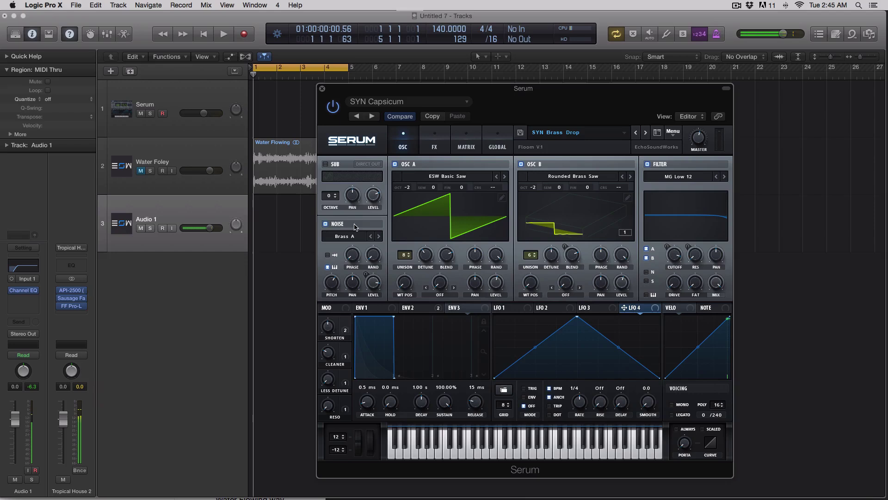
left_click(182, 132)
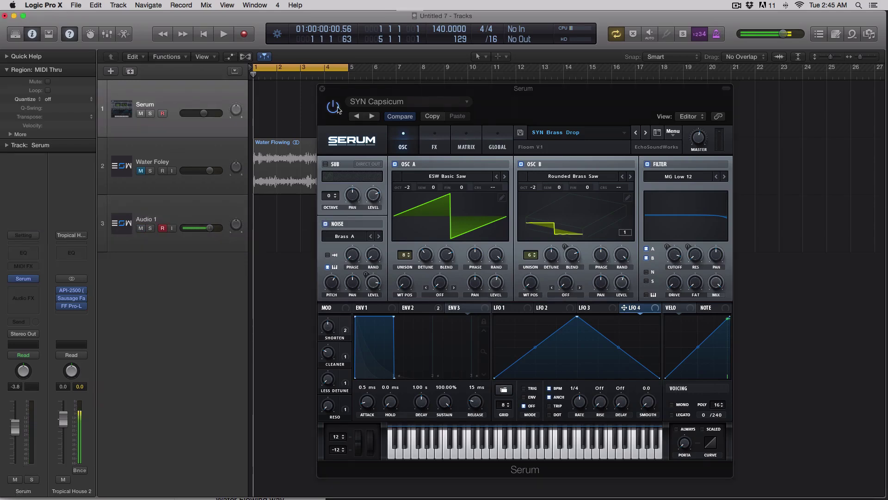
left_click(396, 164)
left_click(521, 164)
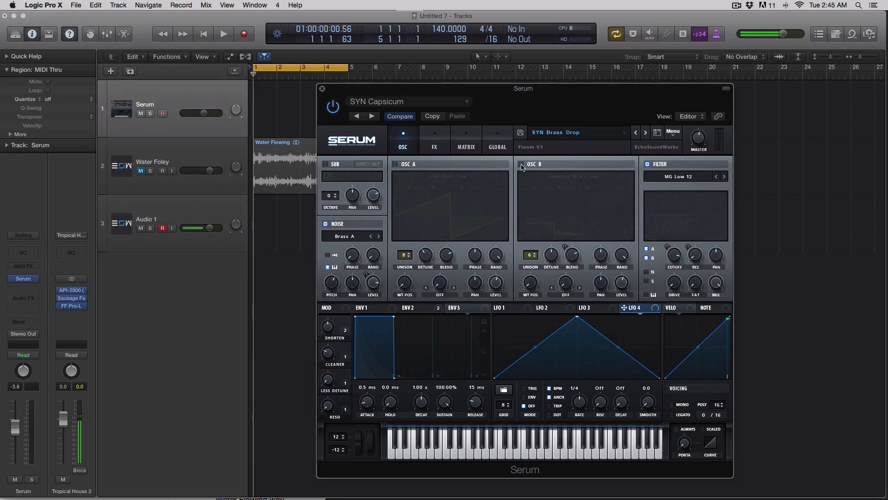
left_click(325, 224)
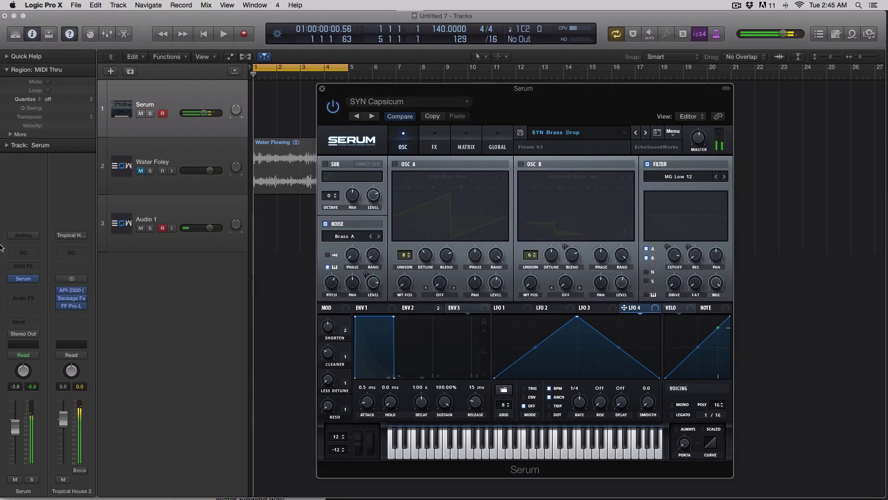
left_click(394, 164)
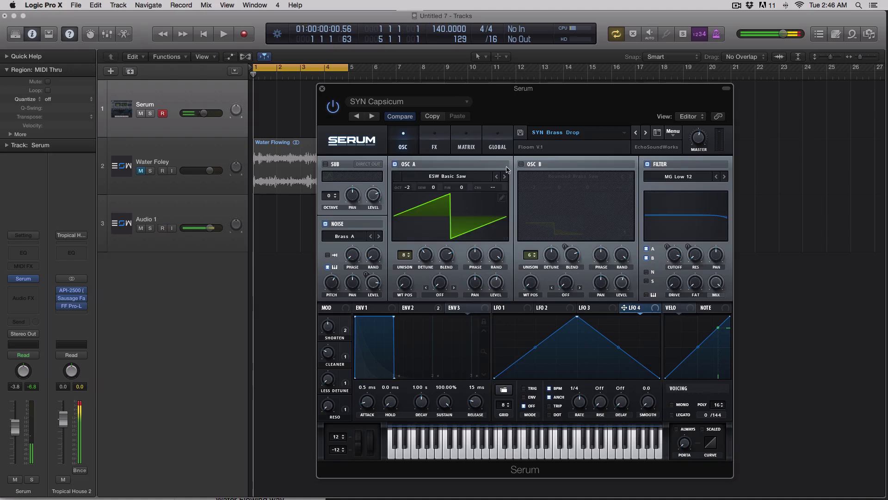
left_click(522, 165)
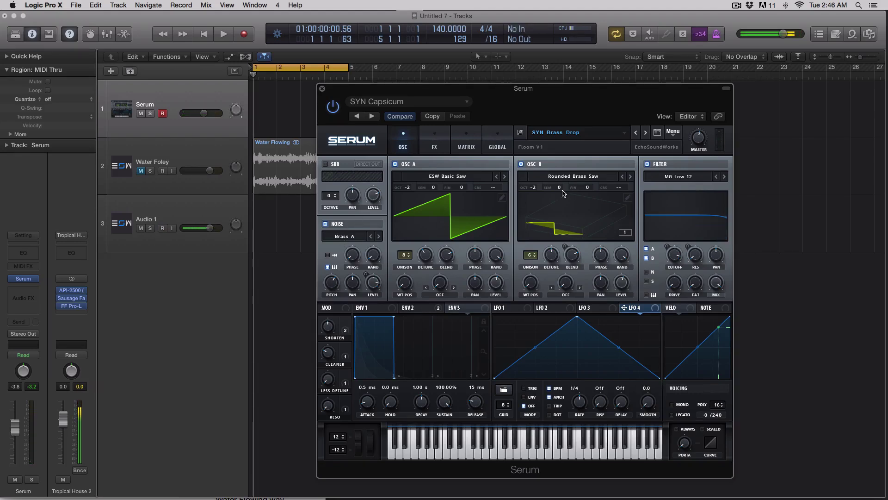
Open and close Serum's main menu, then open the noise sample folder list
left_click(672, 132)
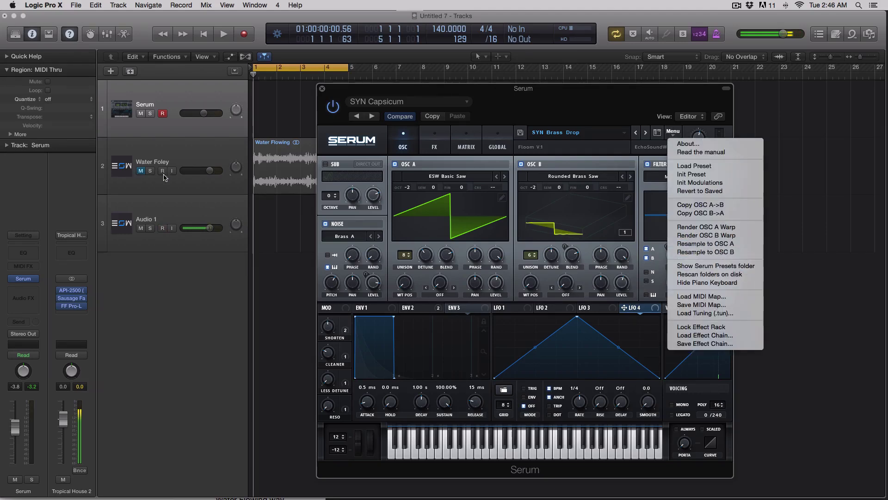
left_click(495, 129)
left_click(354, 237)
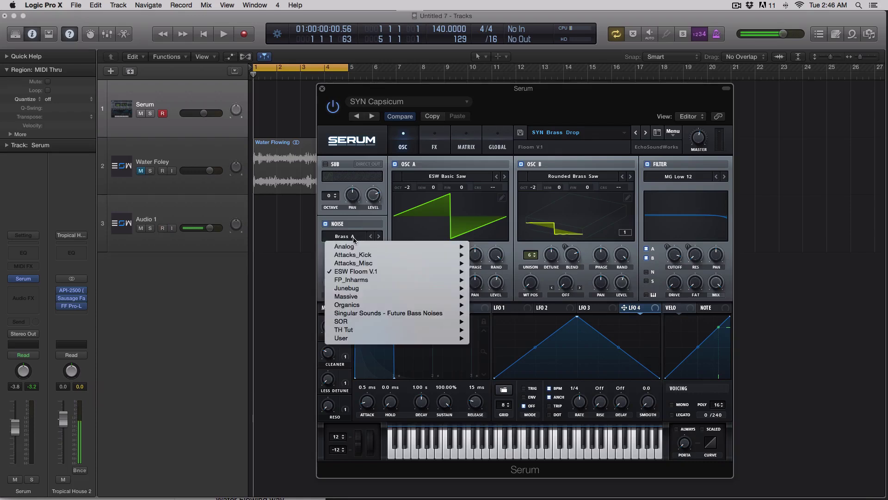
Preview Water Flowing.wav in Finder and drag it onto Serum's NOISE slot, replacing Brass A
key("Escape")
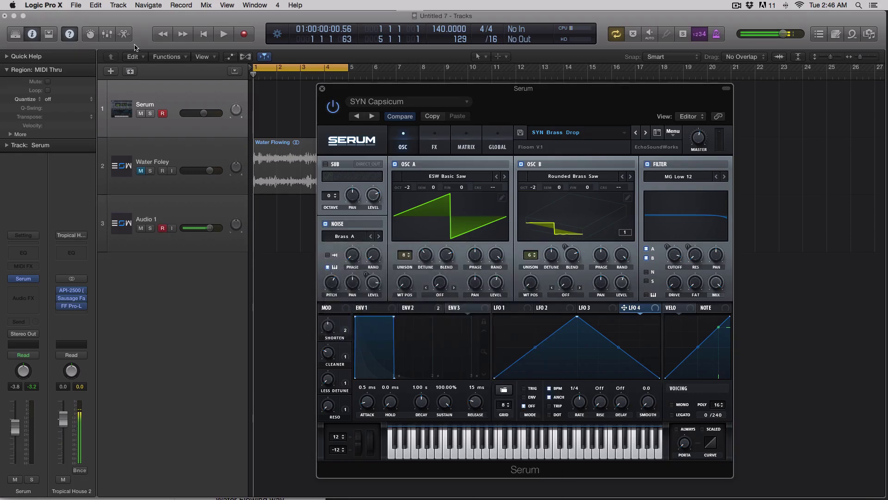
left_click_drag(135, 48, 164, 47)
left_click(12, 157)
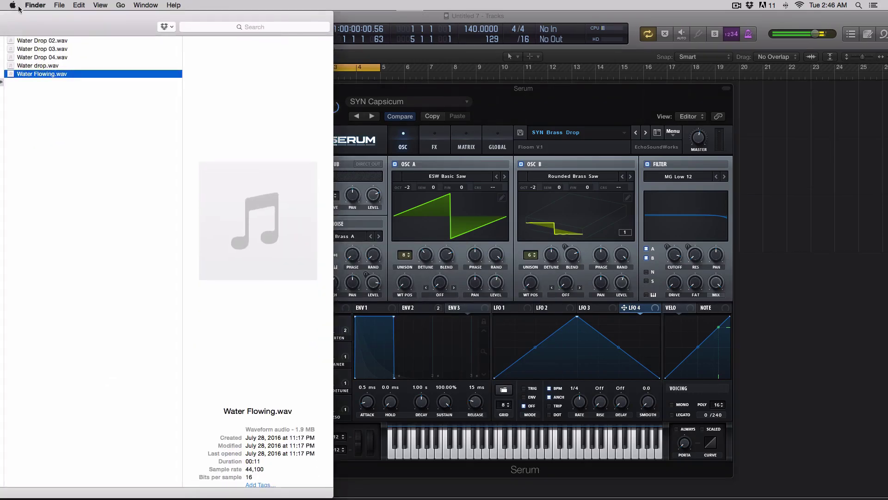
left_click_drag(347, 88, 431, 82)
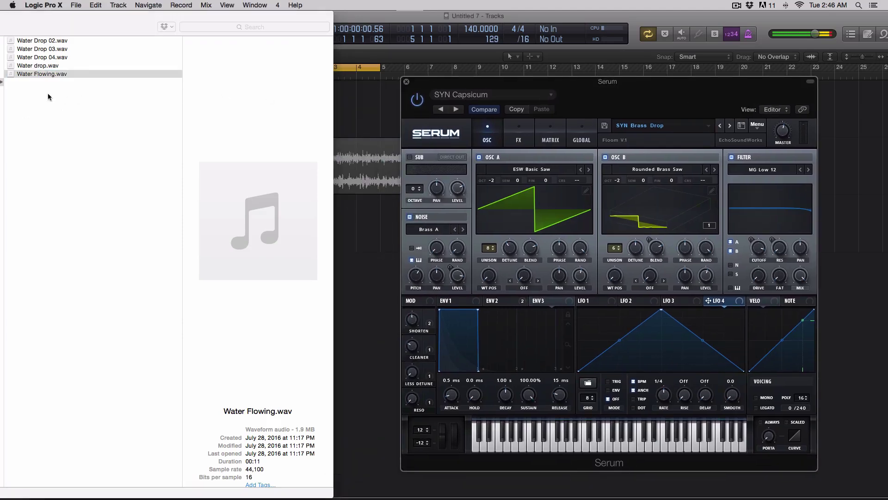
left_click(51, 74)
left_click(258, 220)
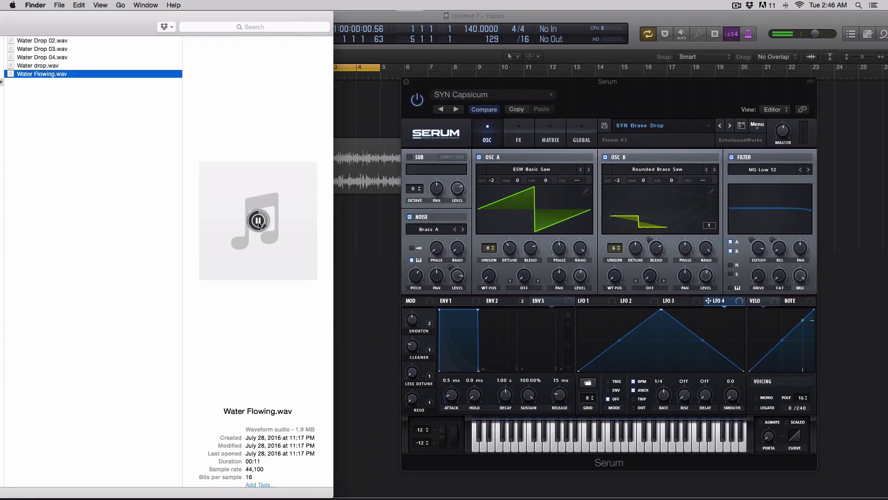
left_click(259, 221)
left_click_drag(36, 77, 434, 232)
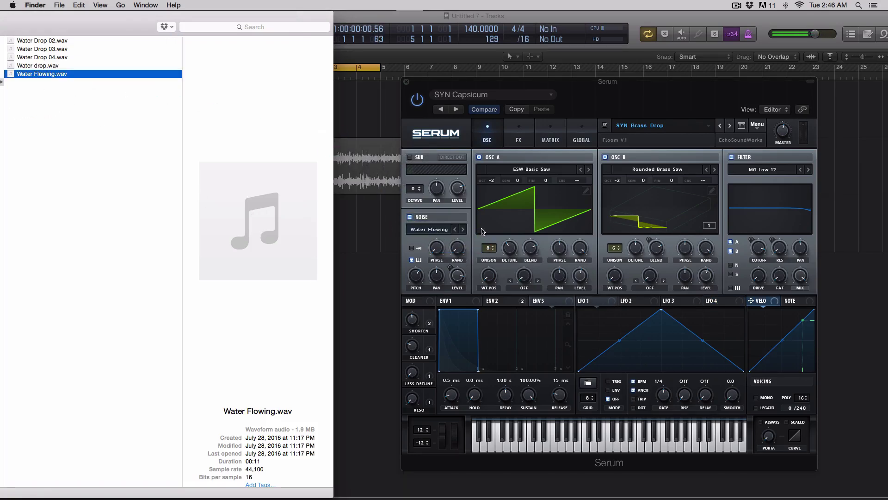
left_click(430, 83)
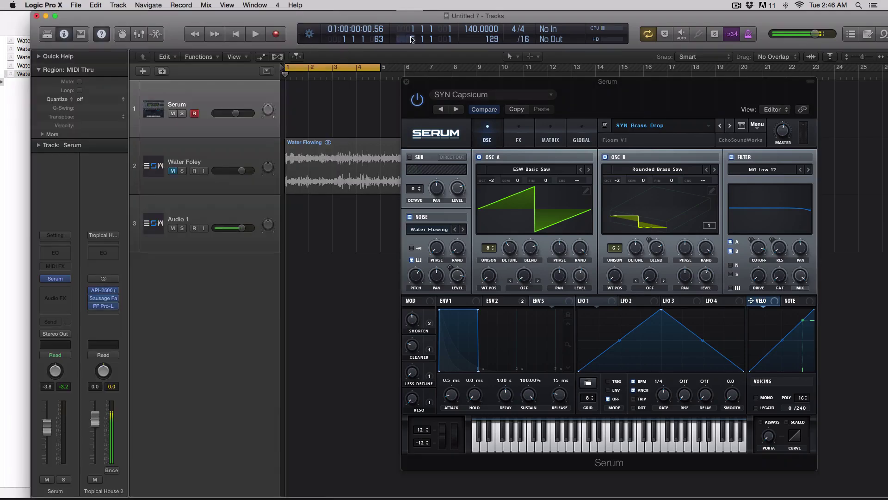
left_click_drag(412, 39, 391, 39)
left_click(478, 156)
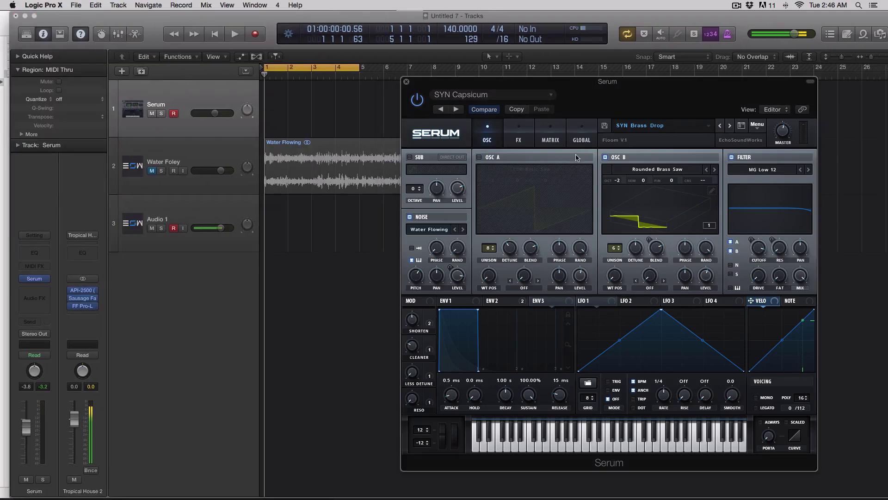
left_click(605, 156)
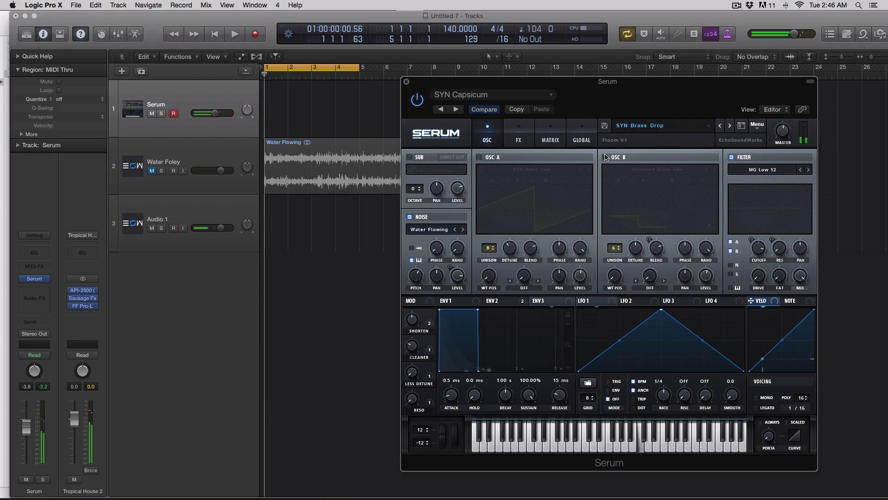
left_click(412, 248)
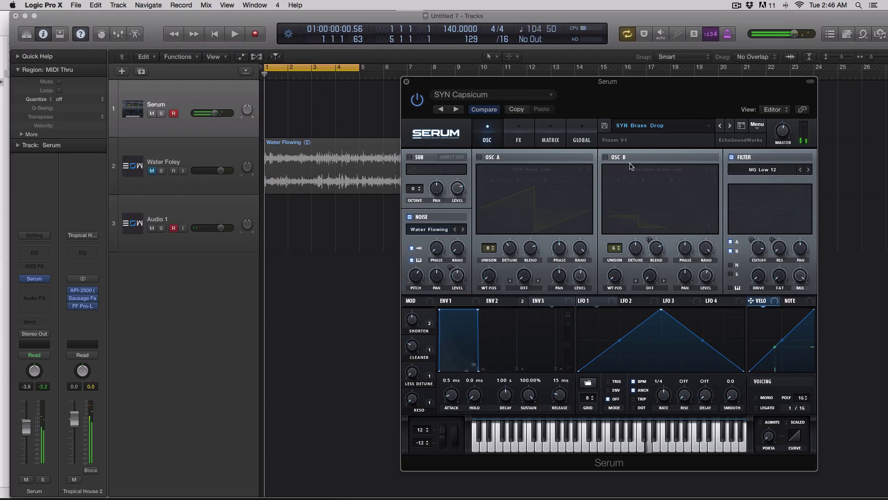
left_click(479, 157)
left_click(605, 158)
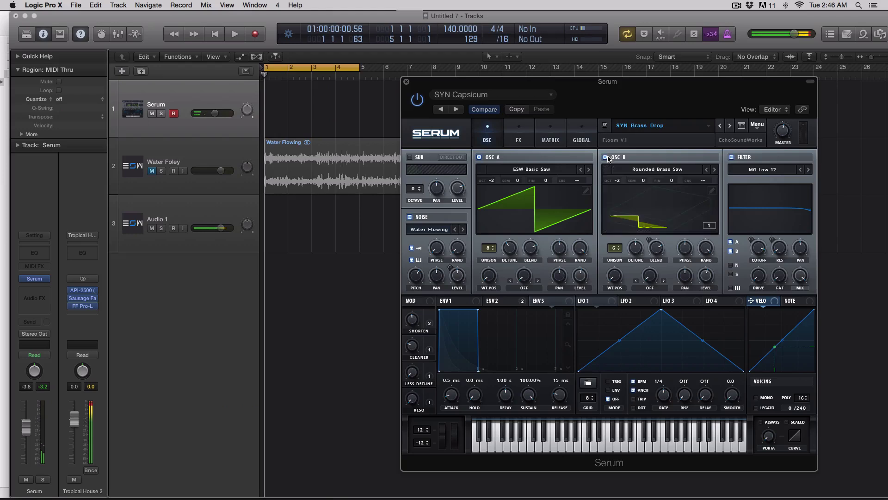
left_click_drag(265, 22, 258, 22)
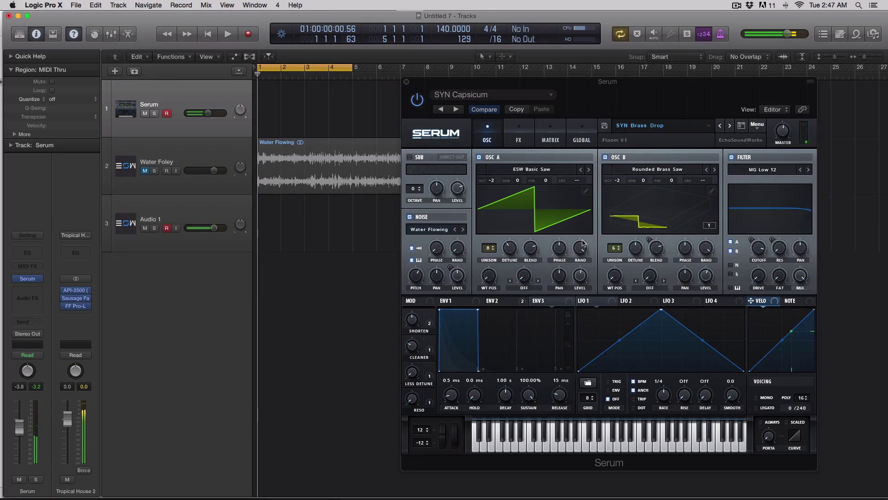
Assign ENV 2 to the Noise Level knob with full modulation depth
left_click(498, 303)
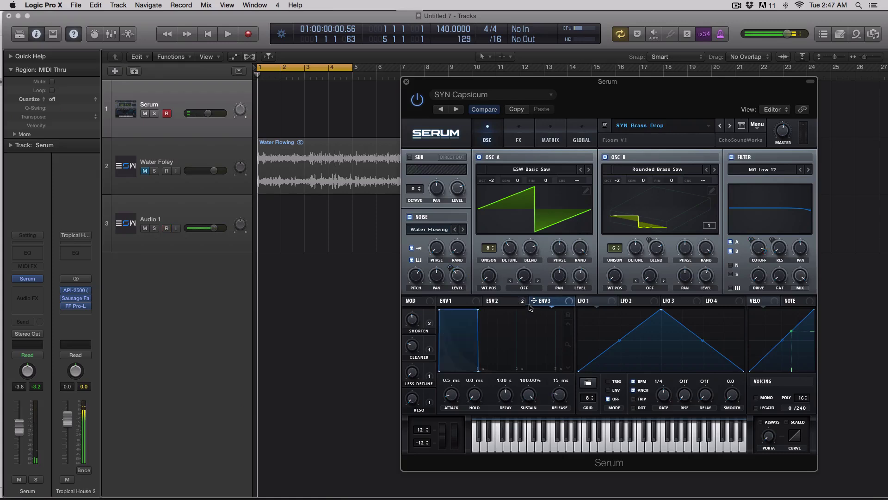
mouse_move(462, 276)
left_mouse_down()
mouse_move(465, 330)
mouse_move(466, 292)
left_mouse_up()
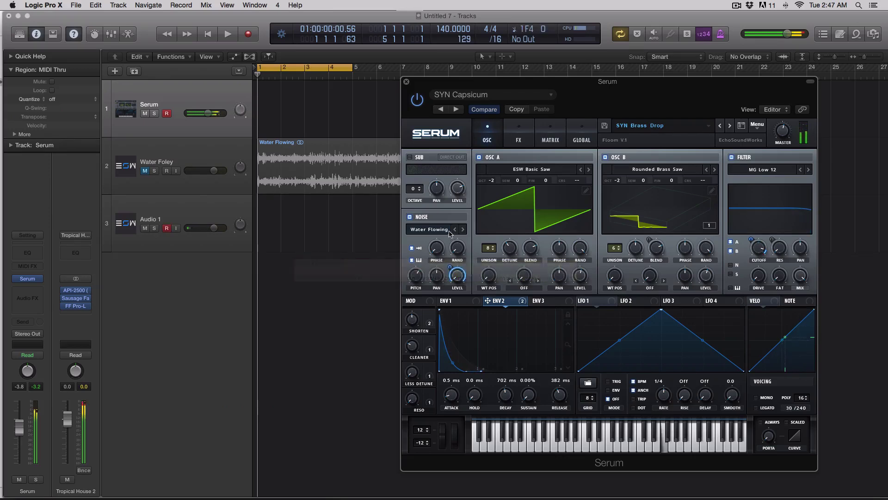
mouse_move(461, 266)
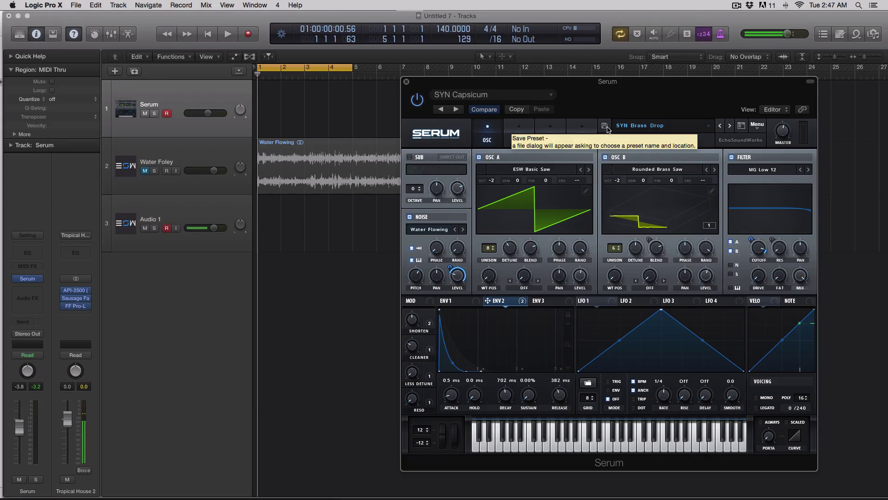
left_click(458, 299)
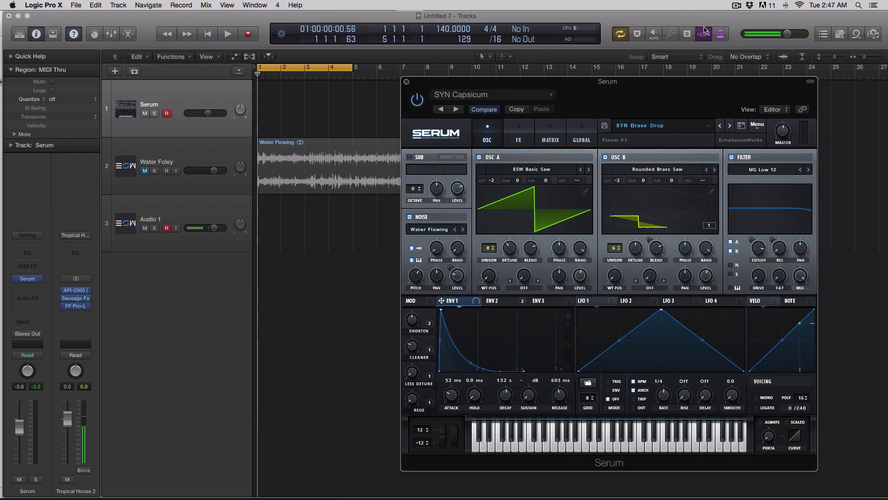
left_click_drag(700, 23, 699, 23)
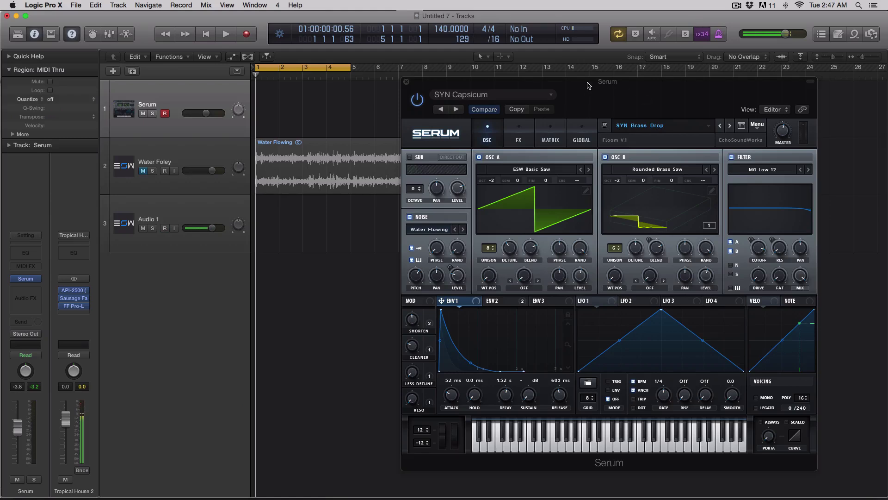
left_click(534, 302)
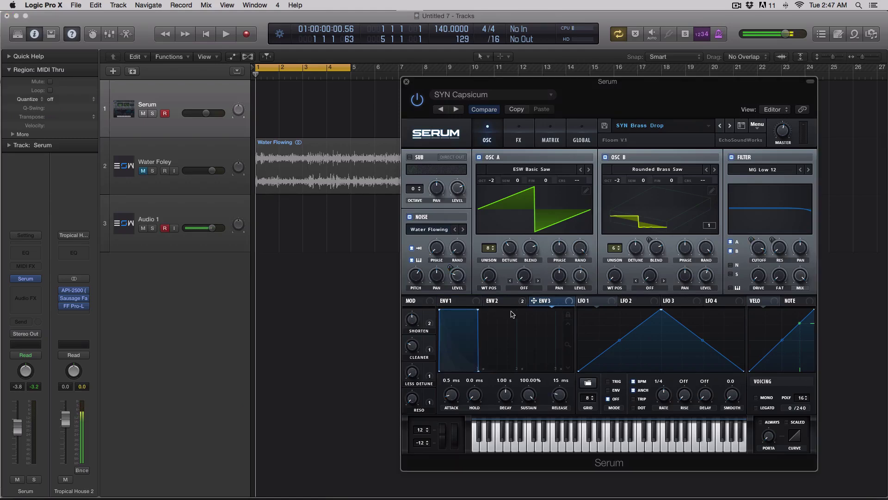
left_click(457, 304)
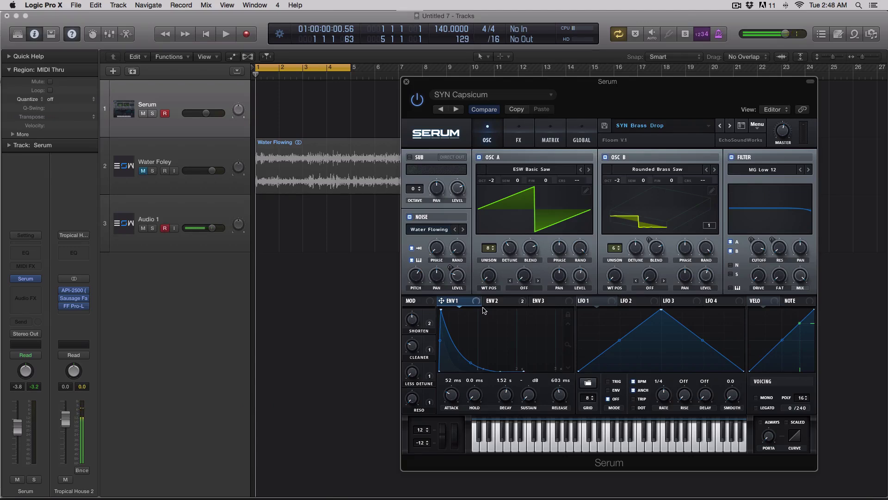
left_click_drag(457, 84, 410, 96)
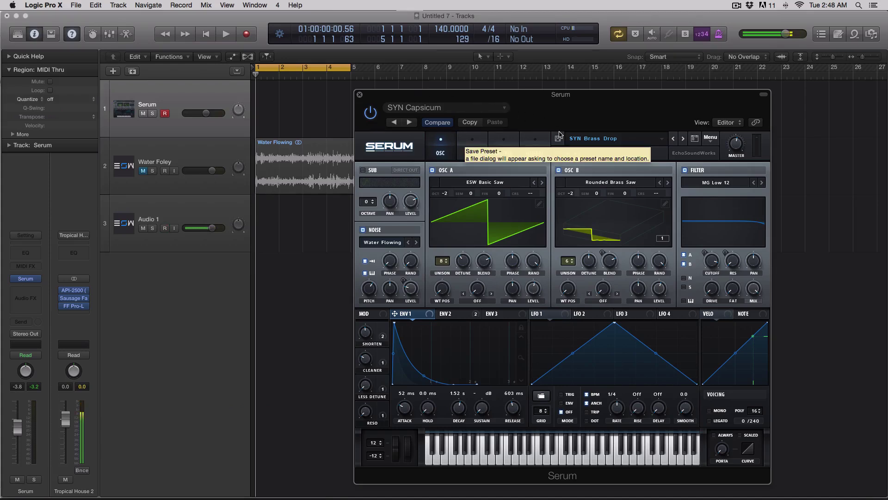
left_click(448, 315)
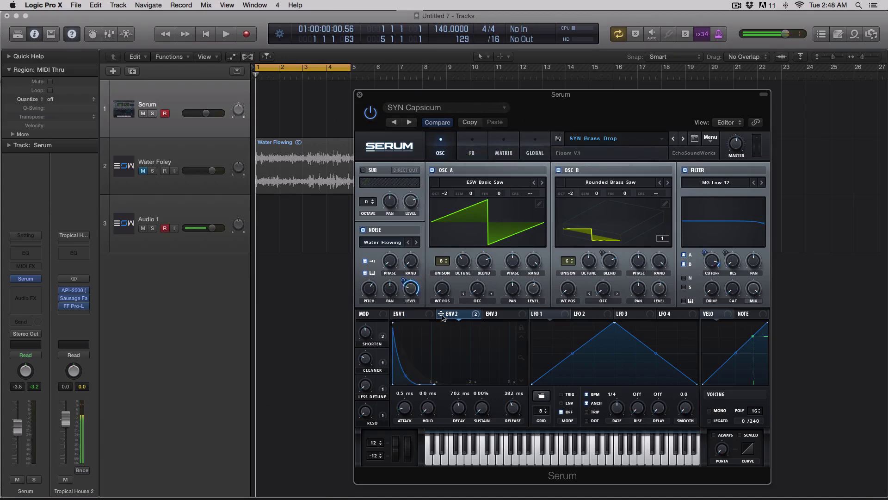
left_click(406, 314)
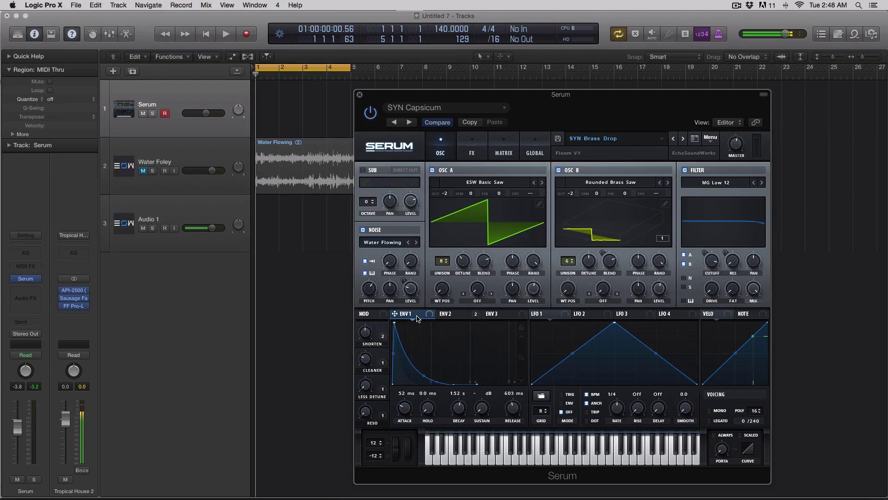
left_click(453, 314)
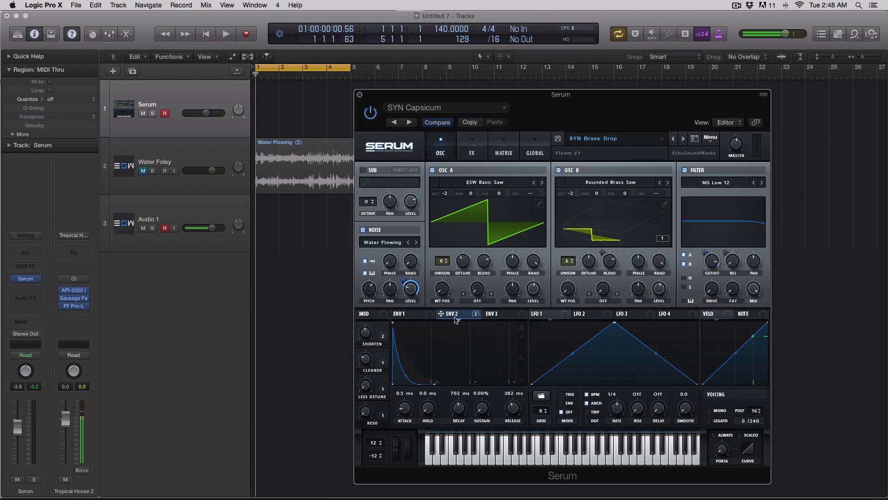
left_click(501, 316)
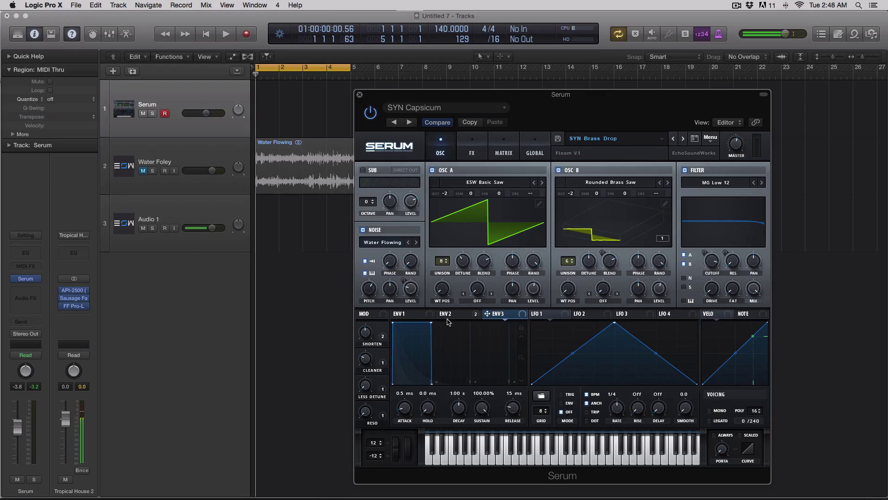
left_click(448, 320)
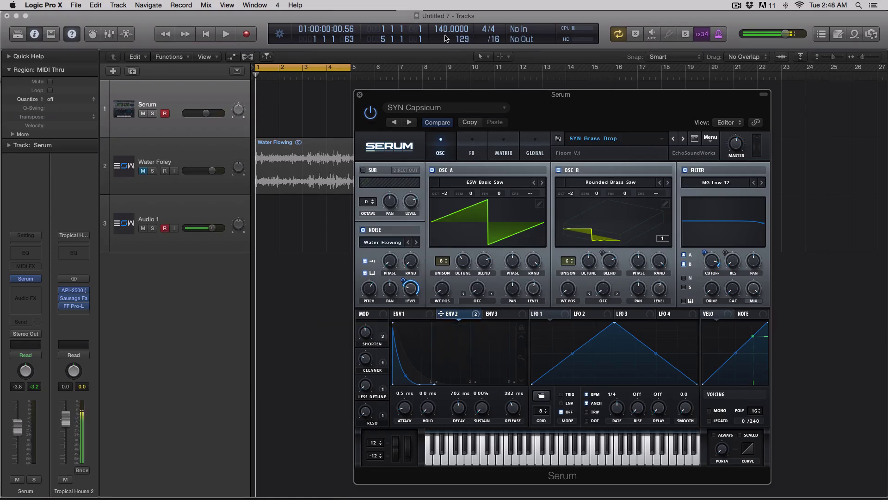
left_click_drag(443, 96, 436, 95)
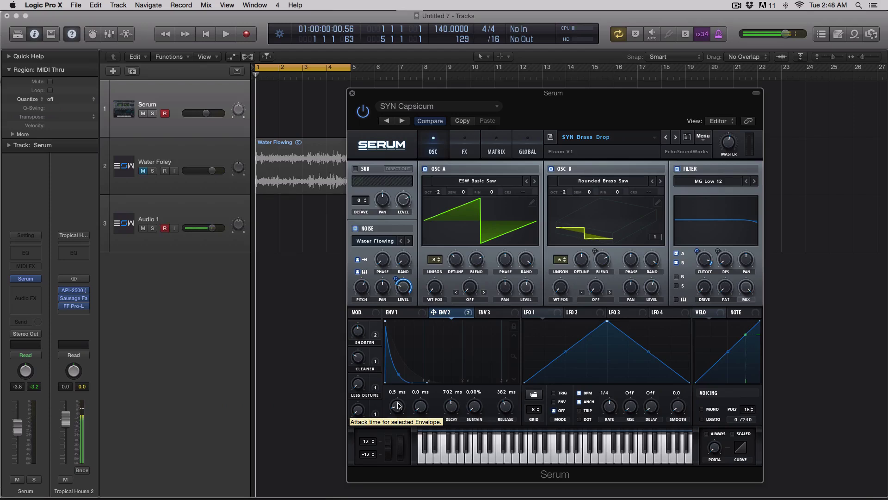
left_click(521, 148)
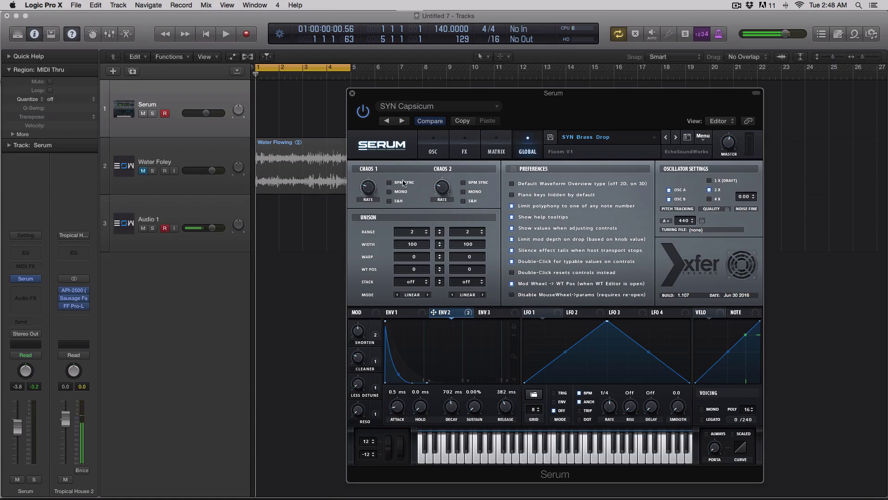
left_click(432, 147)
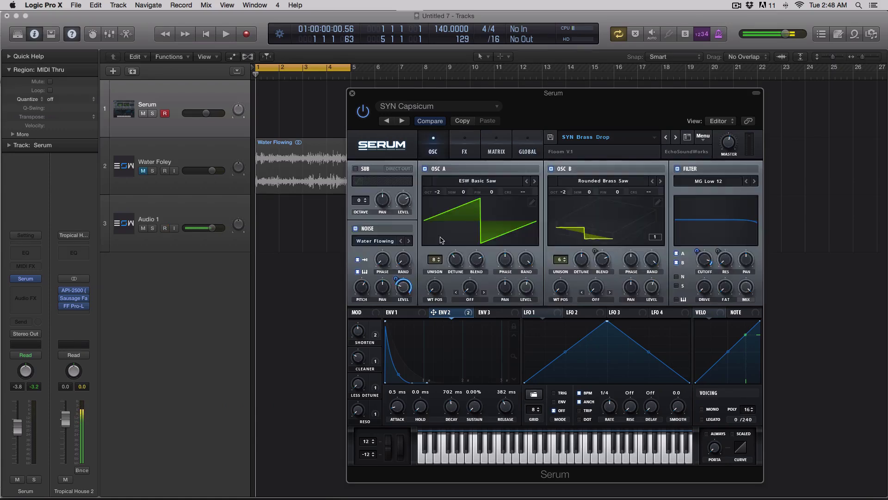
Enter 1/8 as the envelope 2 attack, giving 214 ms at 140 BPM
double_click(394, 394)
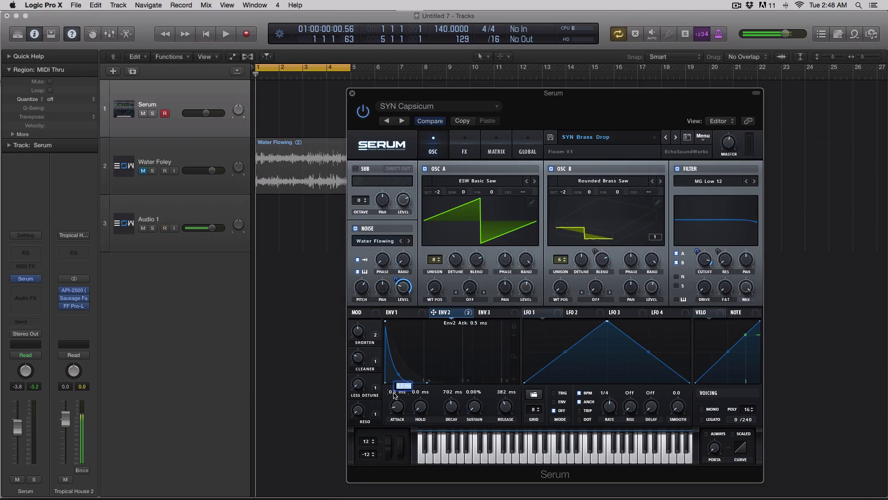
type("1/8")
key("Return")
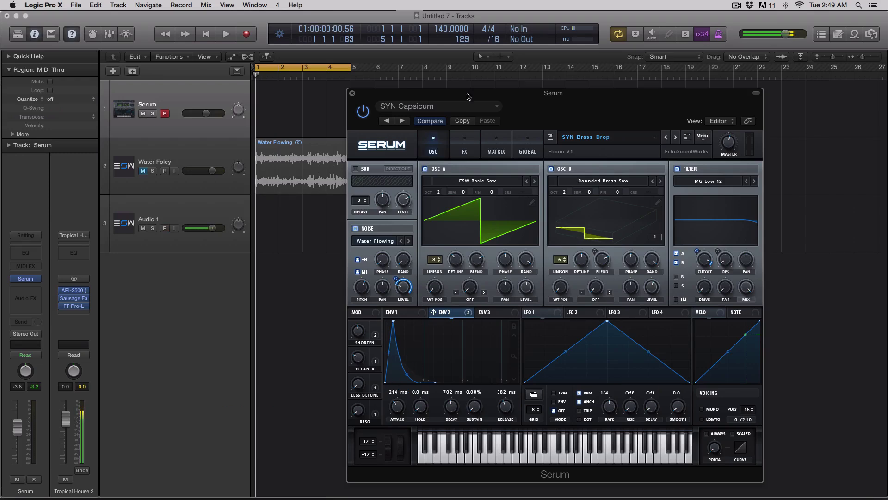
Set the project tempo to 128 BPM
double_click(441, 28)
type("128")
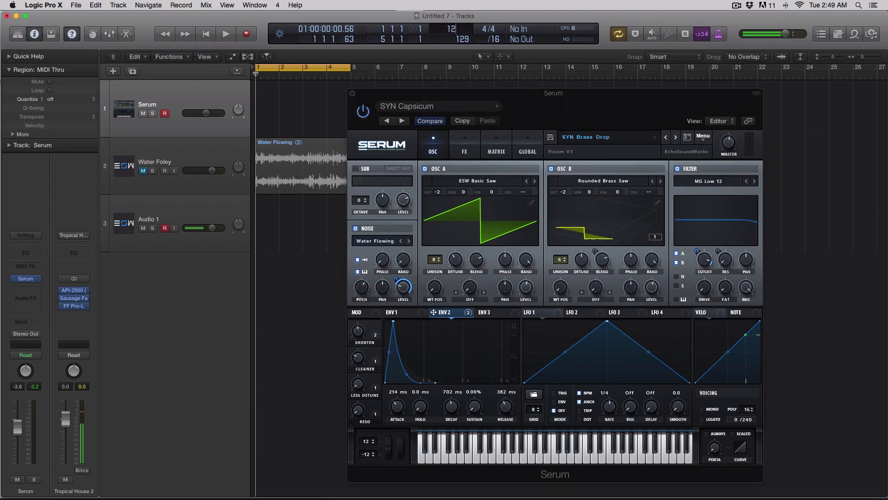
key("Return")
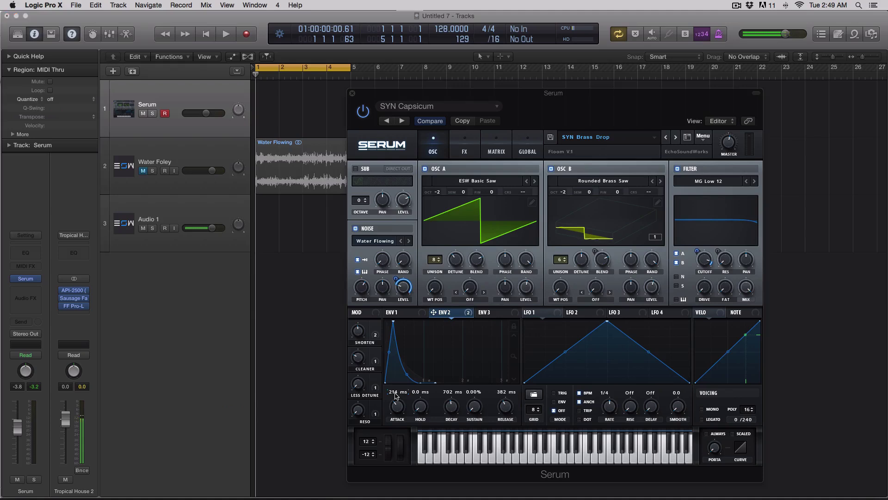
Re-enter envelope 2 attack as 1/8, then 1/4, finally 1/16 so it reads 117 ms
double_click(397, 392)
type("1/8")
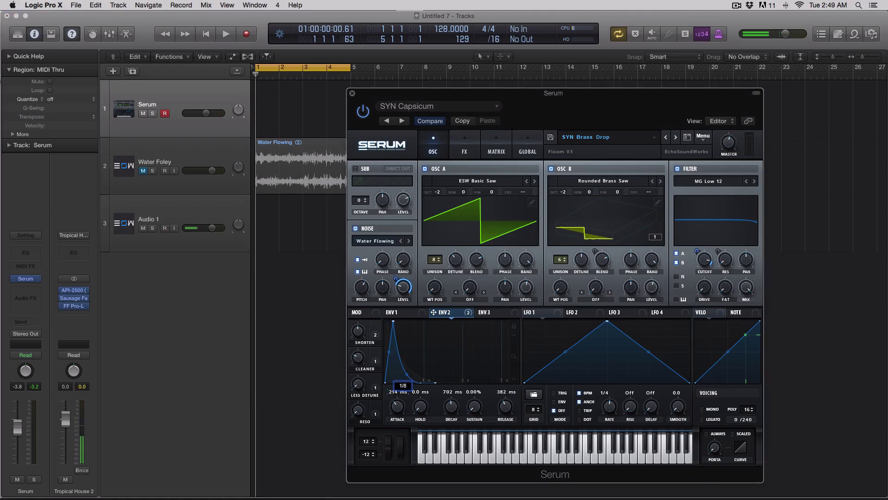
key("Return")
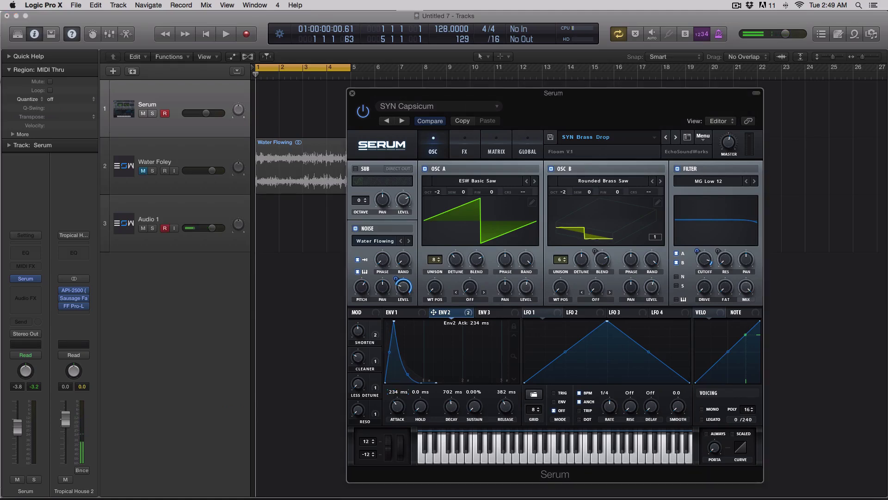
double_click(396, 393)
type("1/4")
key("Return")
double_click(393, 392)
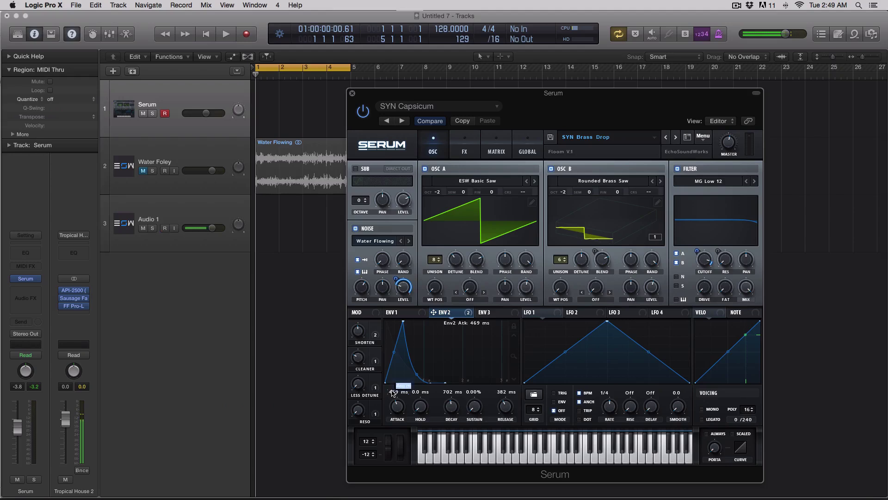
type("1/1")
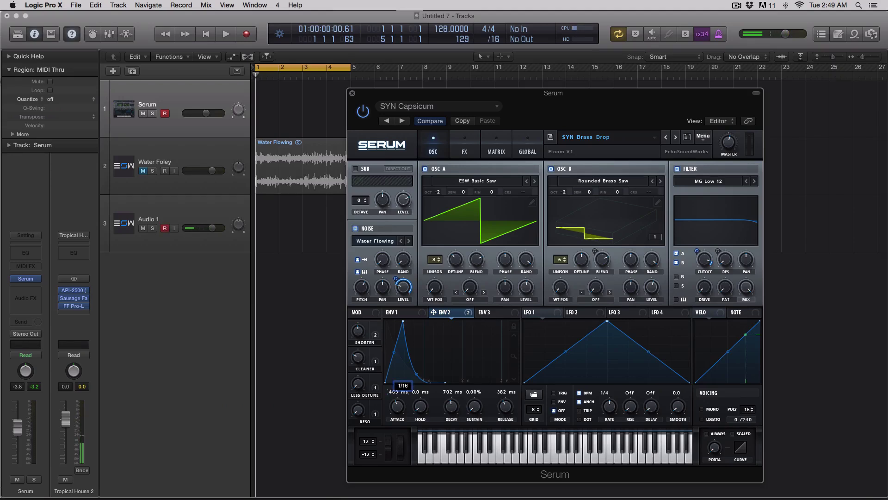
type("6")
key("Return")
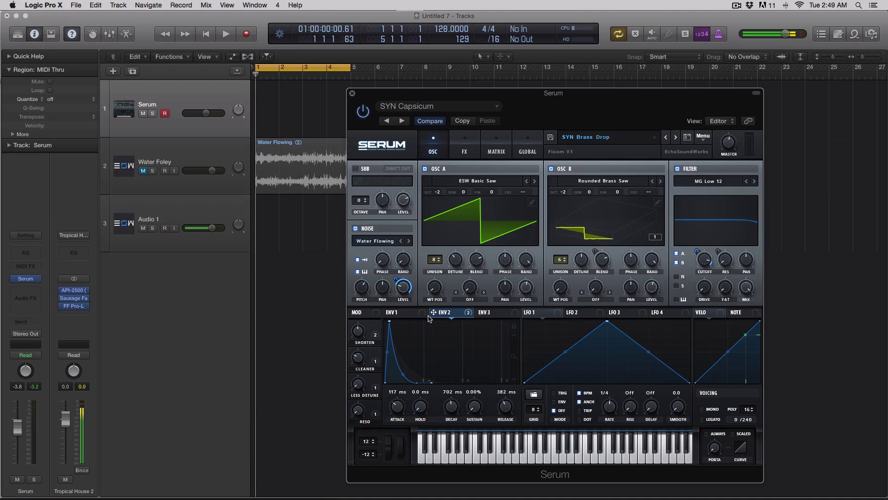
mouse_move(428, 318)
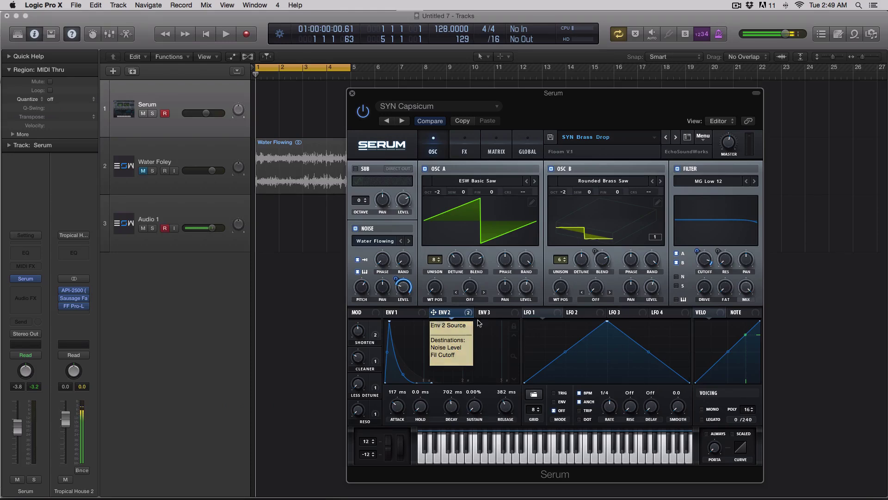
Type 1/8 into the ENV 3 attack so it reads 234 ms, then show the FX page
left_click(464, 148)
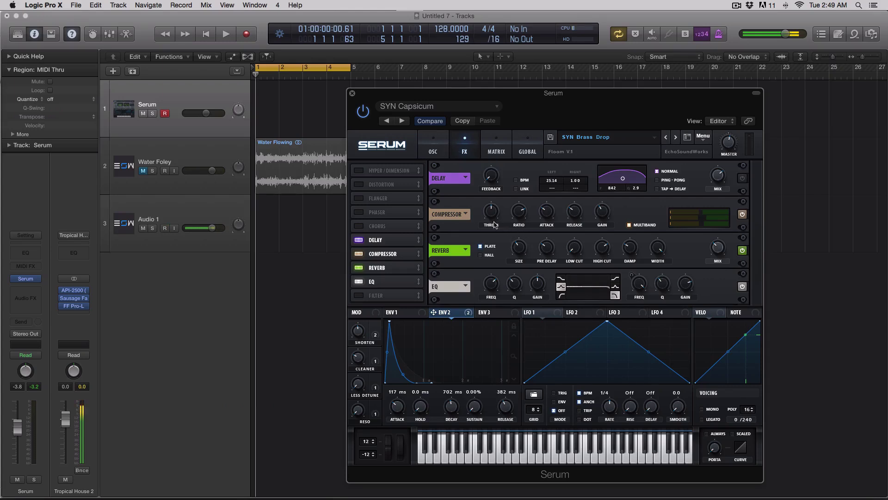
left_click(435, 146)
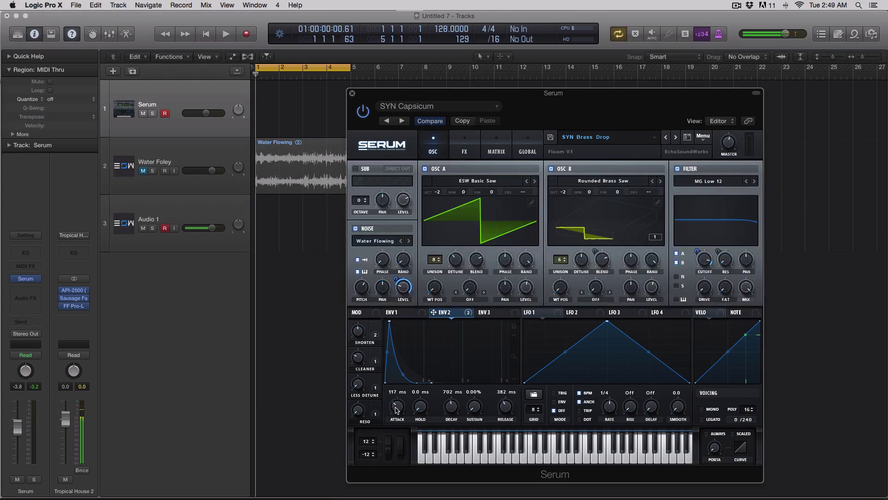
left_click(490, 315)
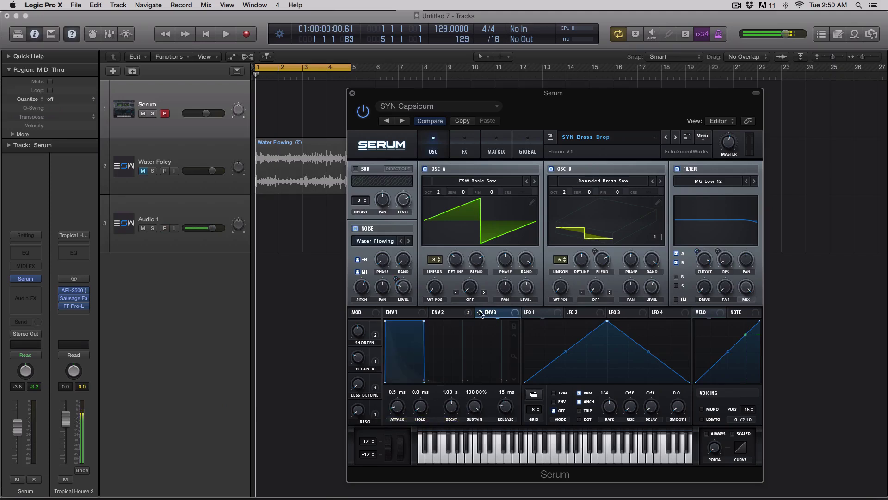
left_click(452, 315)
double_click(399, 392)
type("1/")
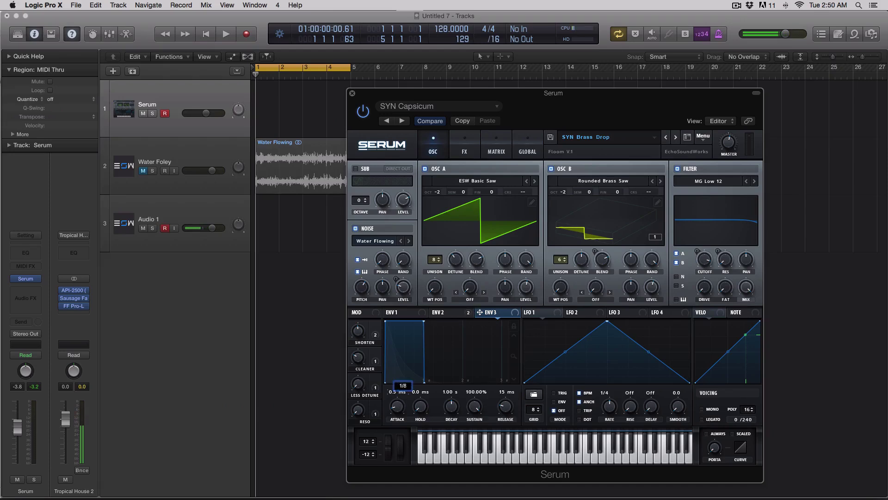
type("8")
key("Return")
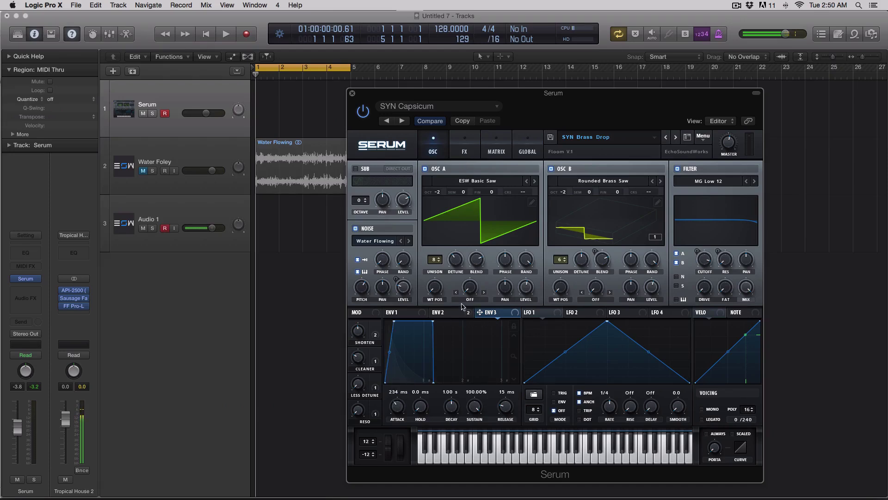
left_click(464, 147)
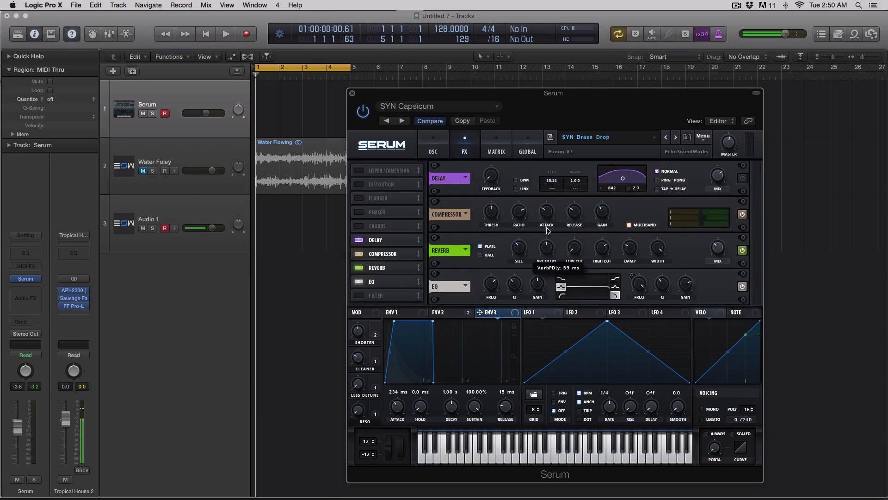
Try entering typed note-fraction values in the reverb Pre Delay field
left_click(433, 150)
left_click(466, 148)
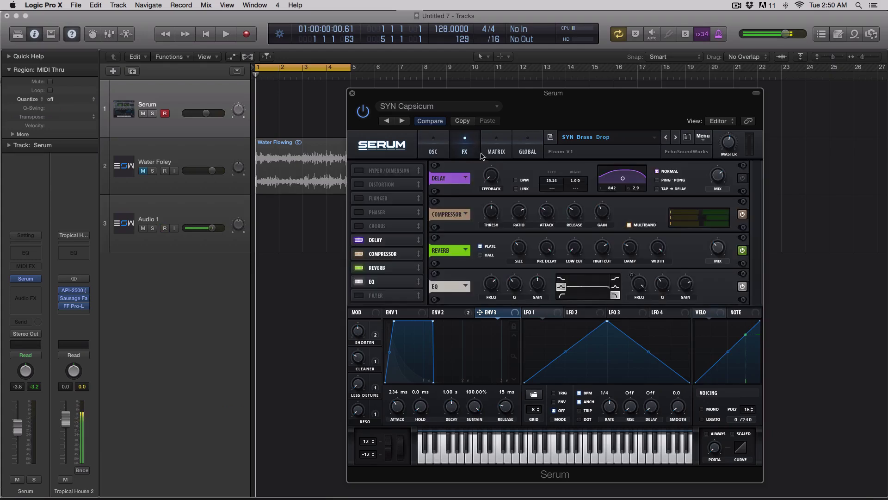
mouse_move(546, 258)
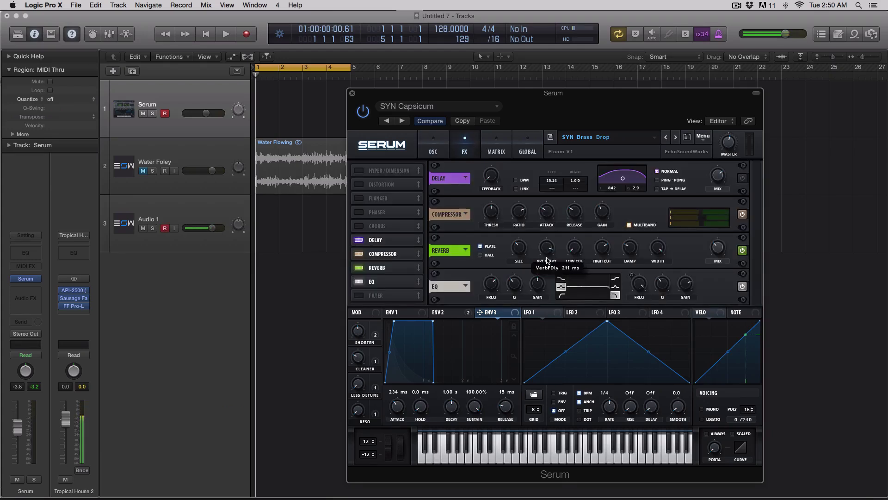
double_click(549, 257)
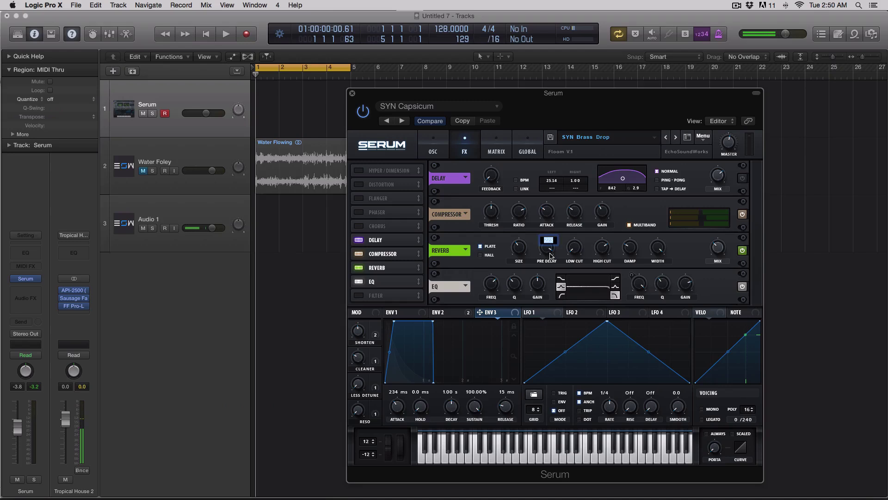
key("Return")
double_click(549, 244)
type("1/1")
key("Return")
double_click(548, 245)
key("Return")
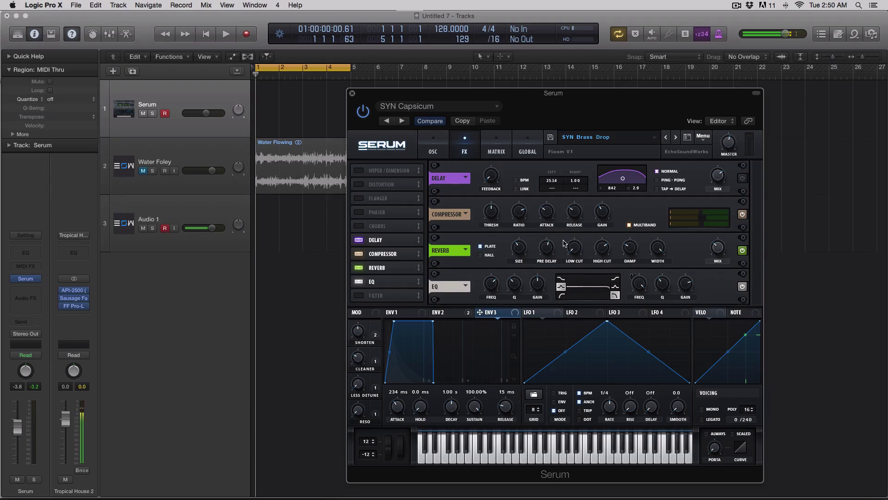
Drag the reverb Pre Delay knob up to about 246 ms
mouse_move(548, 237)
left_click_drag(549, 230, 550, 209)
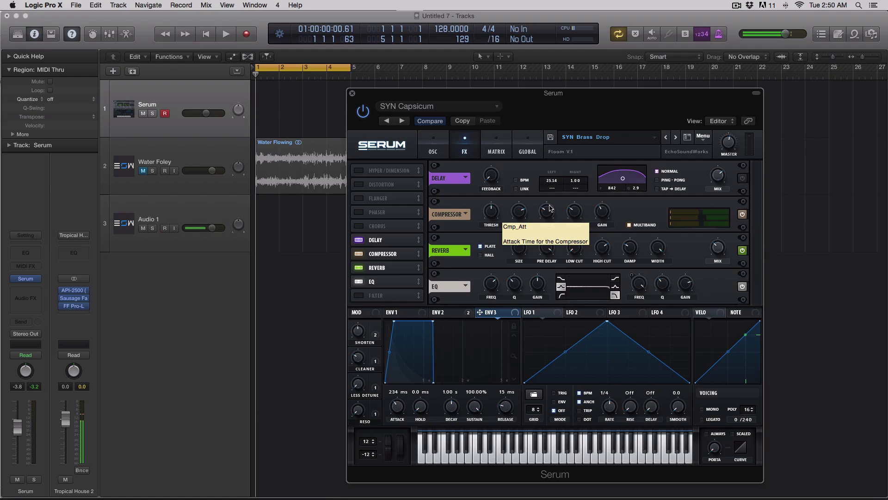
Switch Serum back to the OSC page showing Water Flowing noise and the MG Low 12 filter
left_click(439, 146)
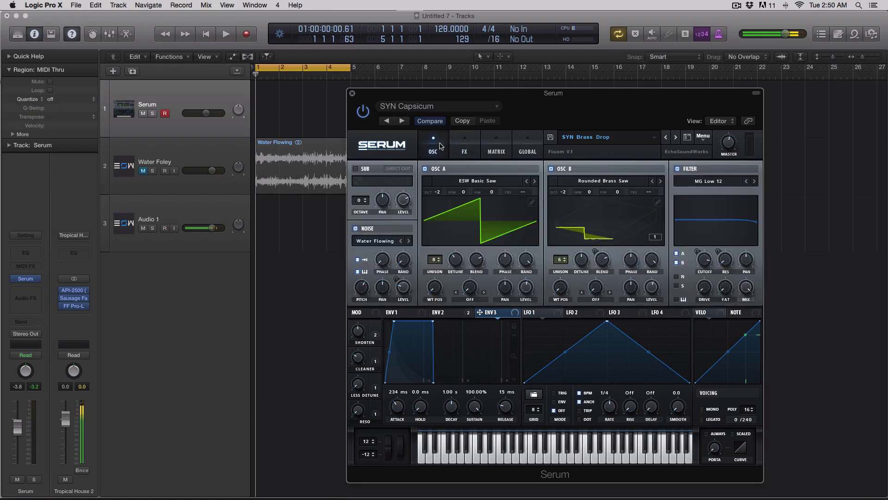